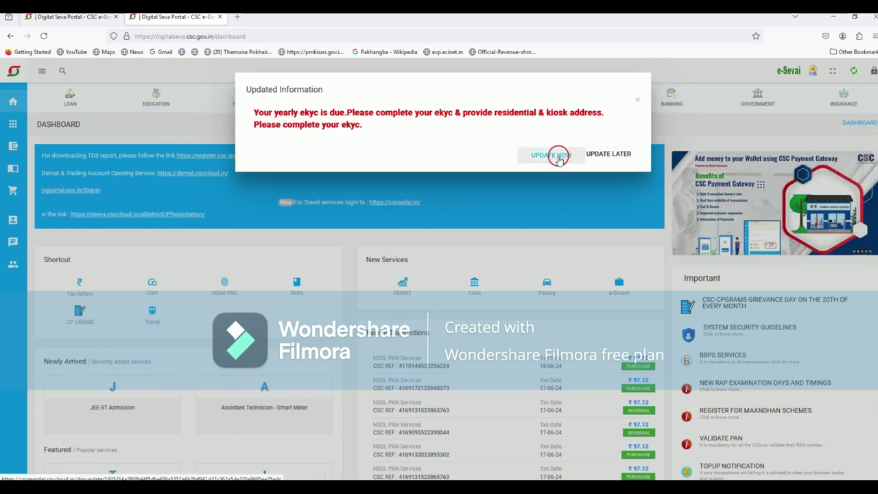
Choose UPDATE NOW in the eKYC popup and look over the new VLE profile and kiosk form
click(559, 157)
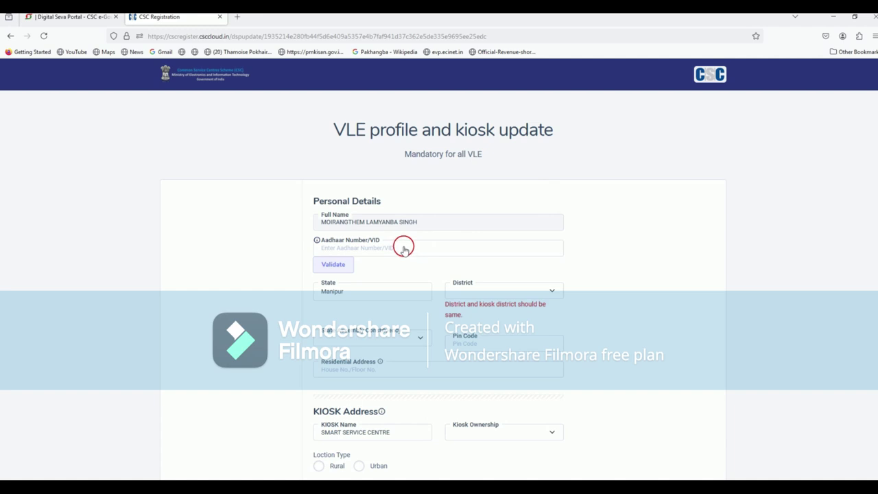
scroll(374, 267, down, 3)
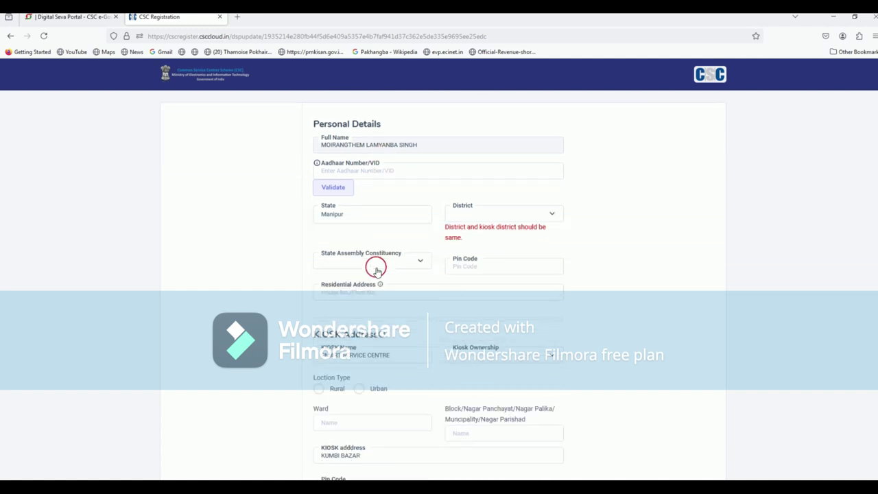
scroll(379, 350, down, 4)
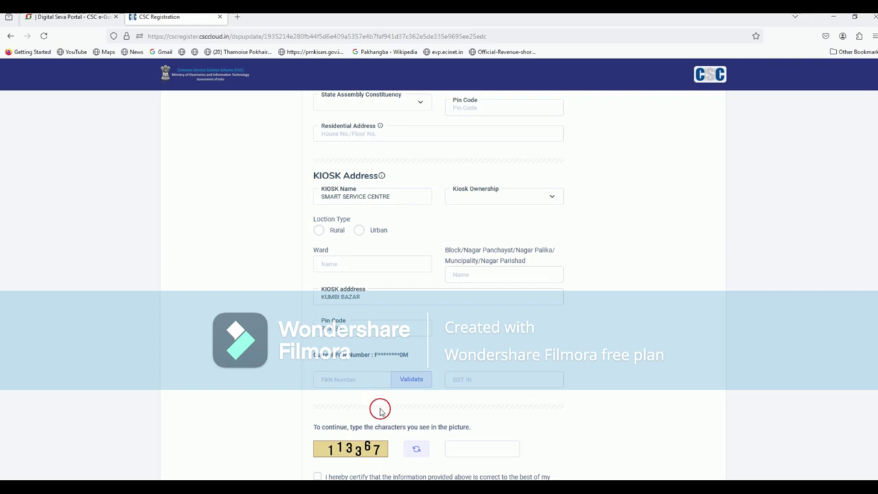
scroll(380, 411, up, 3)
scroll(380, 410, up, 1)
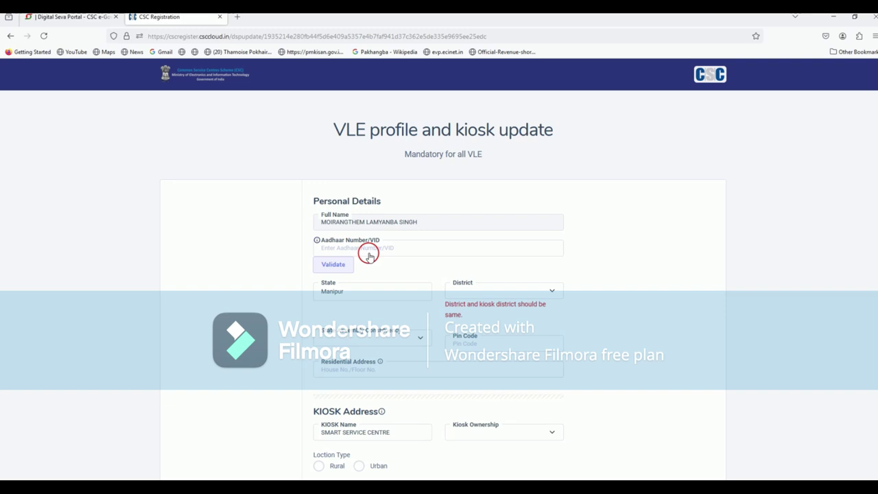
Enter the VLE's Aadhaar number and validate it until 'Aadhar verified.' appears
click(369, 249)
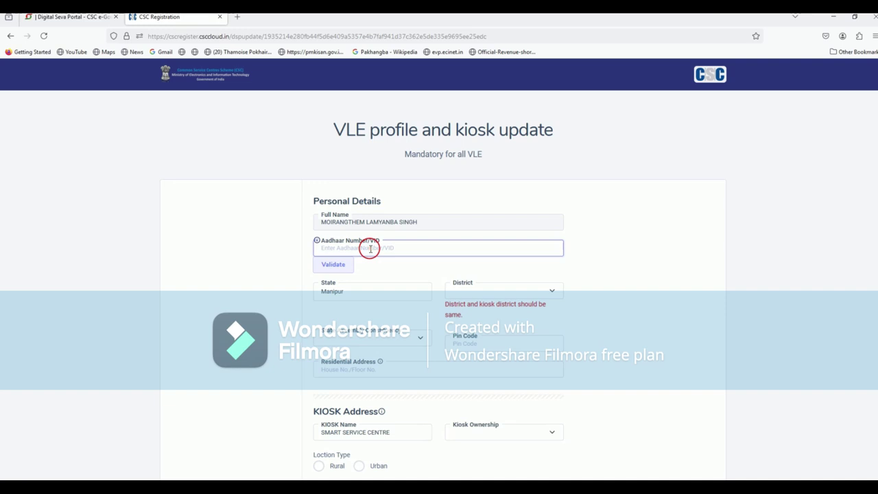
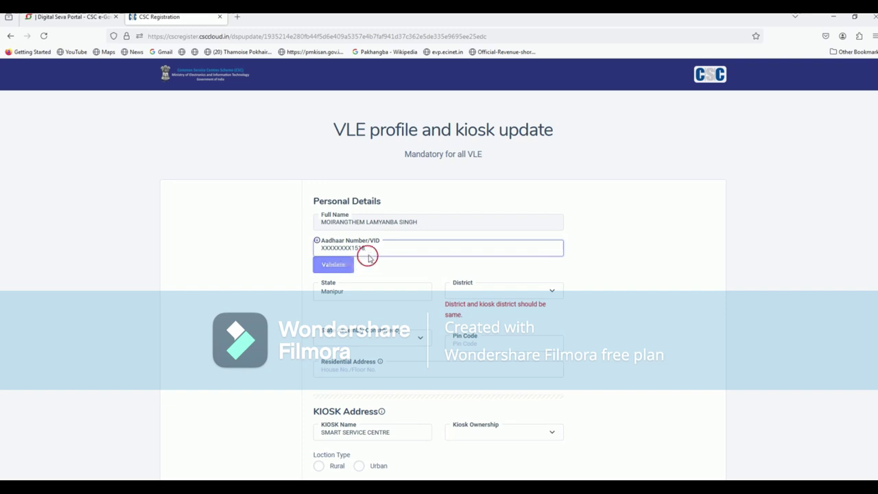
click(336, 266)
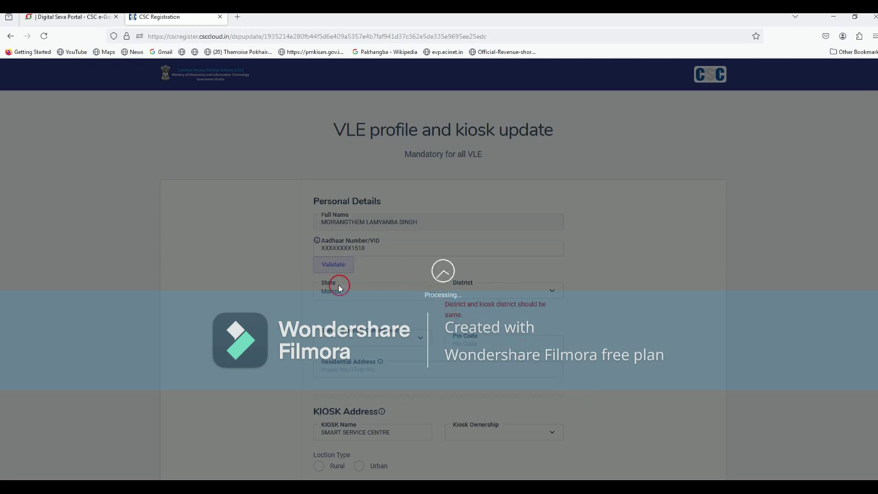
scroll(373, 387, down, 2)
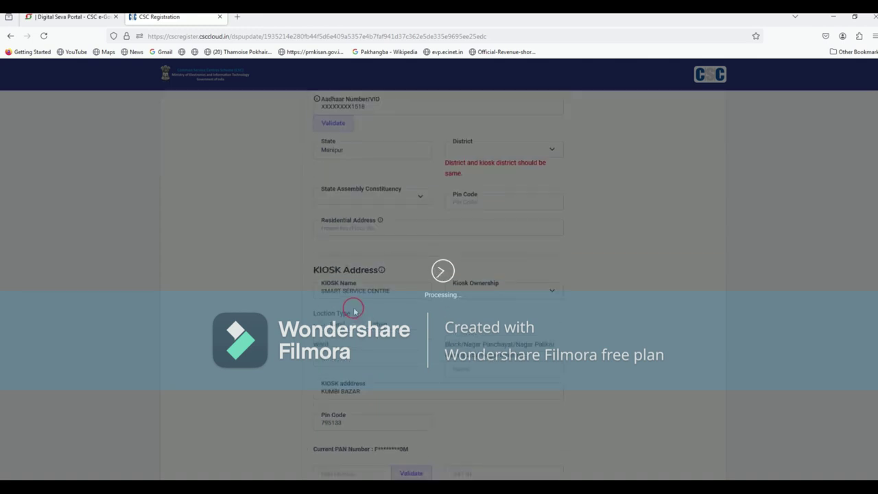
scroll(354, 312, up, 2)
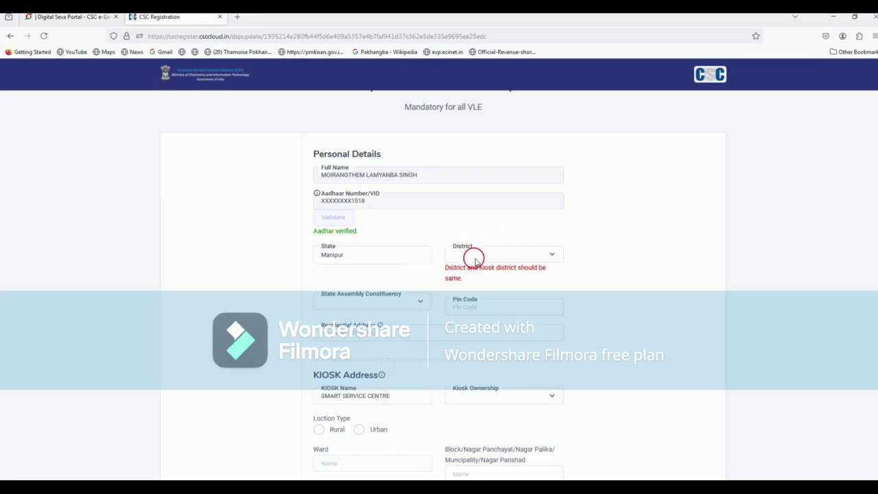
Select Bishnupur as the district under Personal Details
click(474, 258)
click(467, 282)
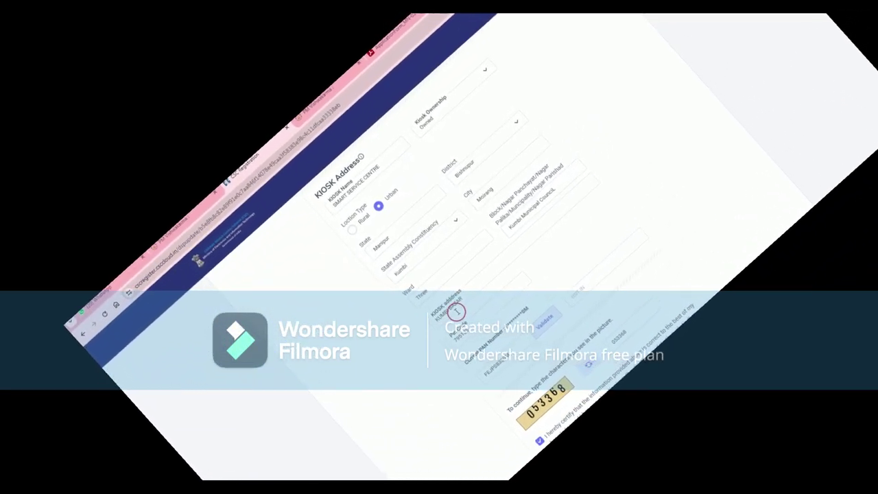
click(452, 292)
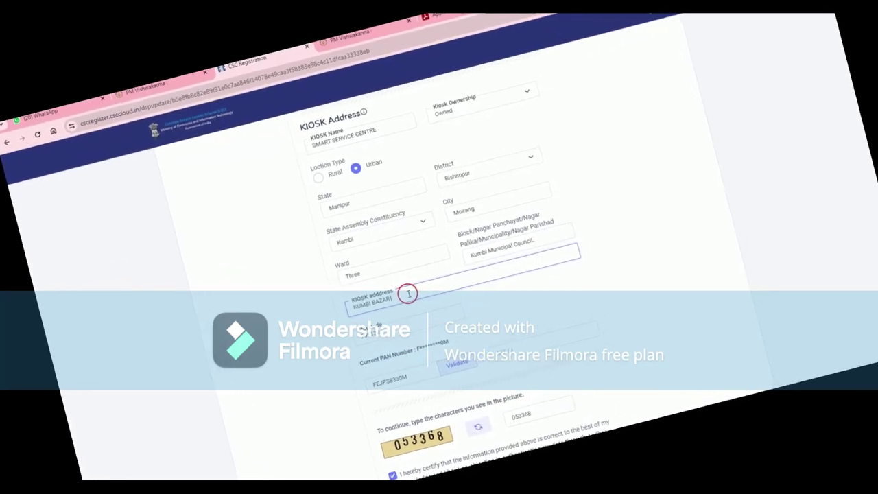
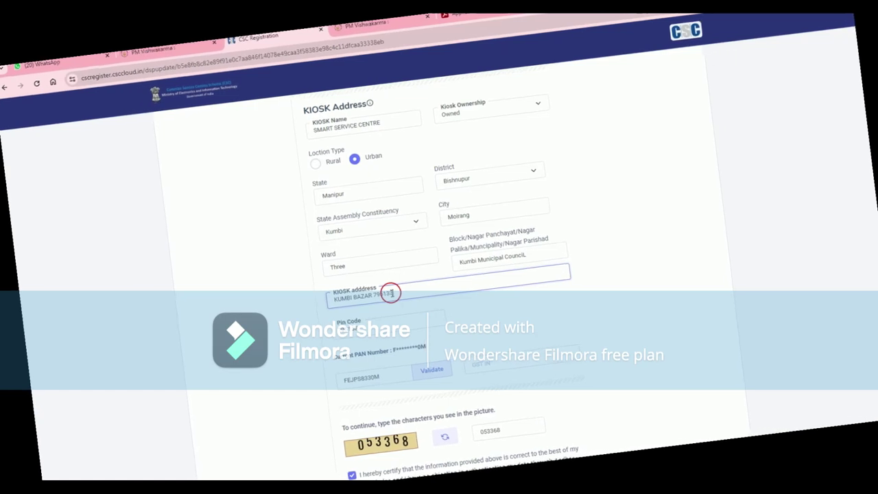
key(BackSpace)
key(BackSpace)
key(BackSpace)
key(BackSpace)
key(BackSpace)
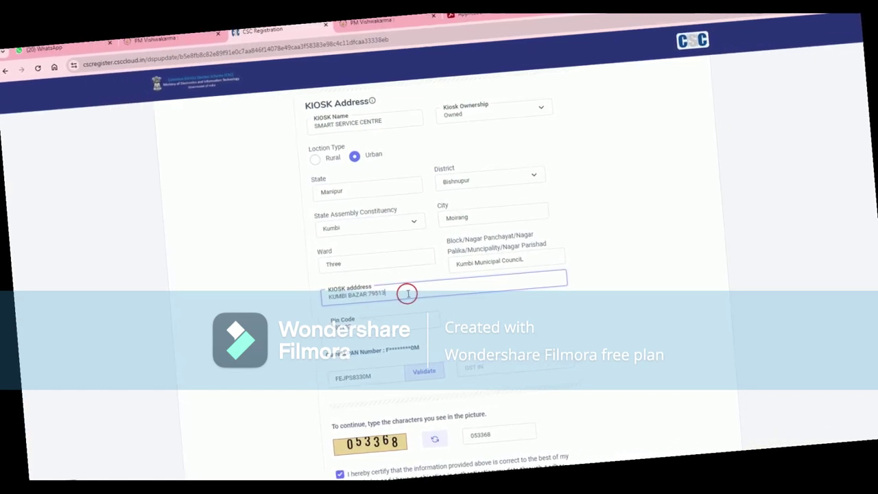
key(BackSpace)
key(BackSpace)
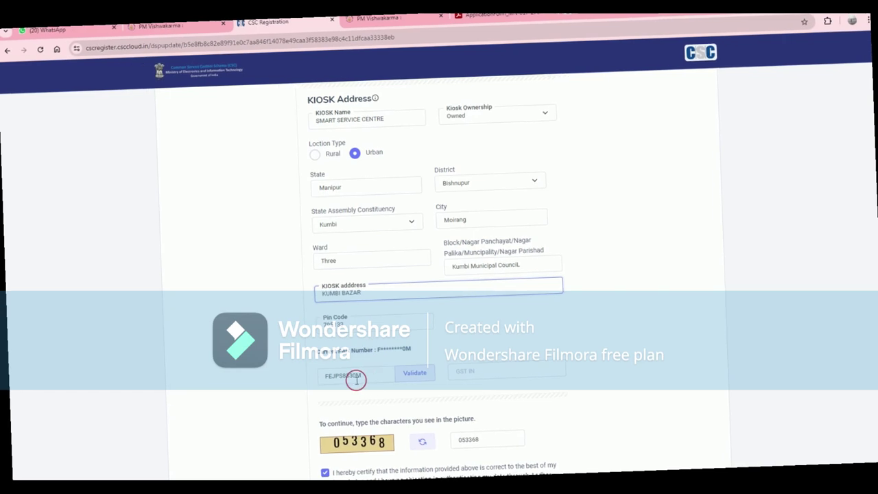
Validate the PAN number and submit the form with Next to proceed to eKYC
click(427, 376)
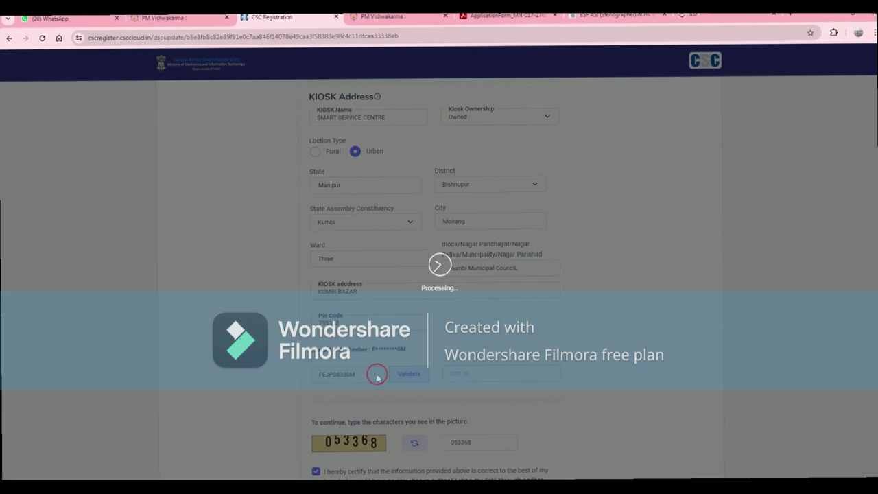
scroll(382, 377, down, 2)
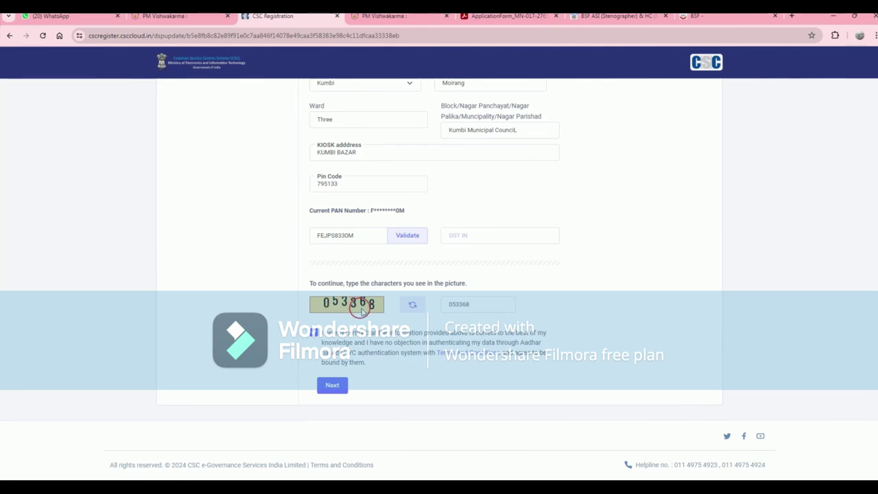
click(335, 386)
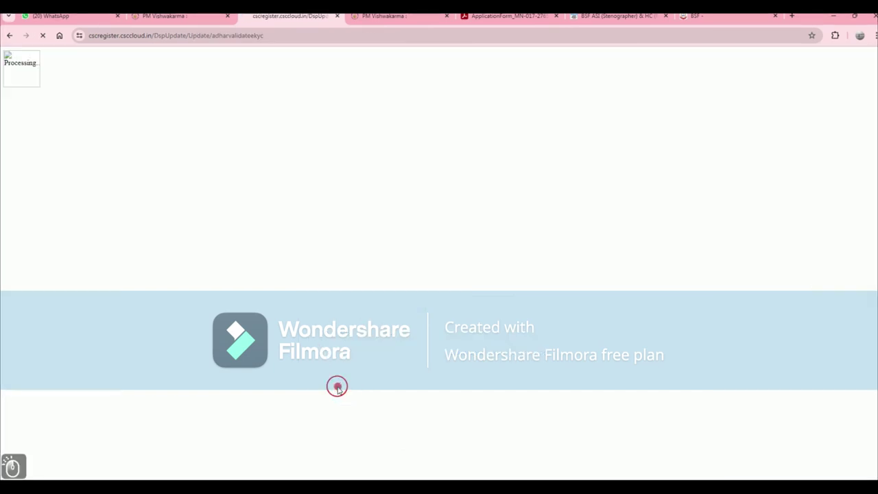
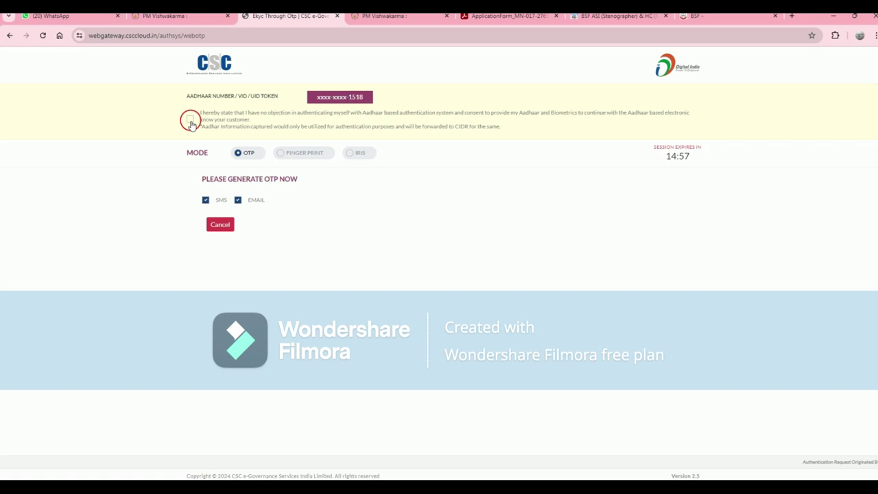
Give Aadhaar authentication consent and request the OTP, retrying until it is sent to mobile and email
click(191, 121)
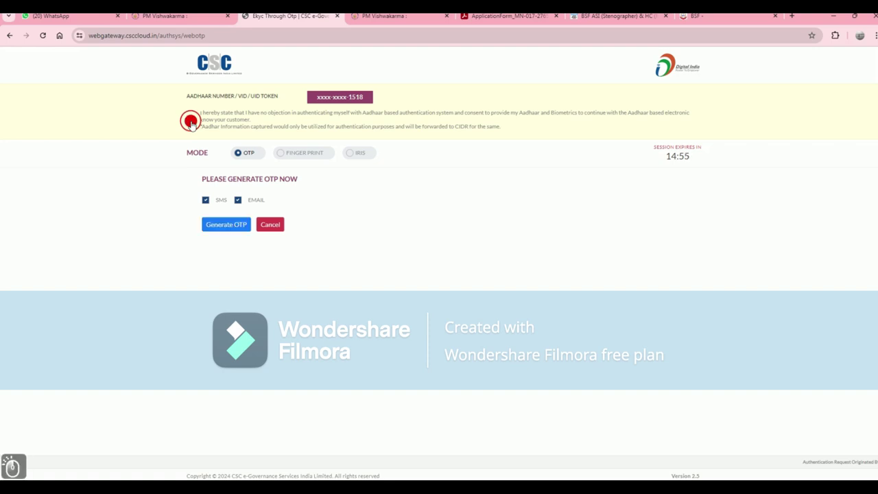
click(221, 224)
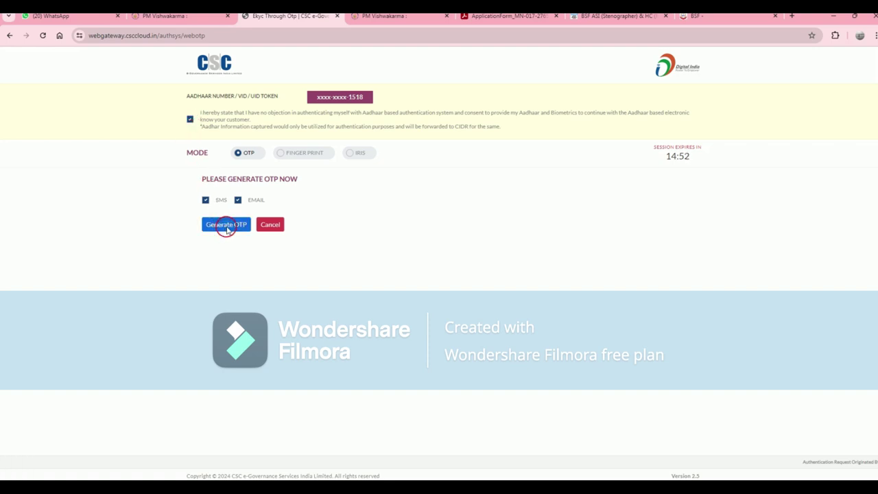
click(227, 225)
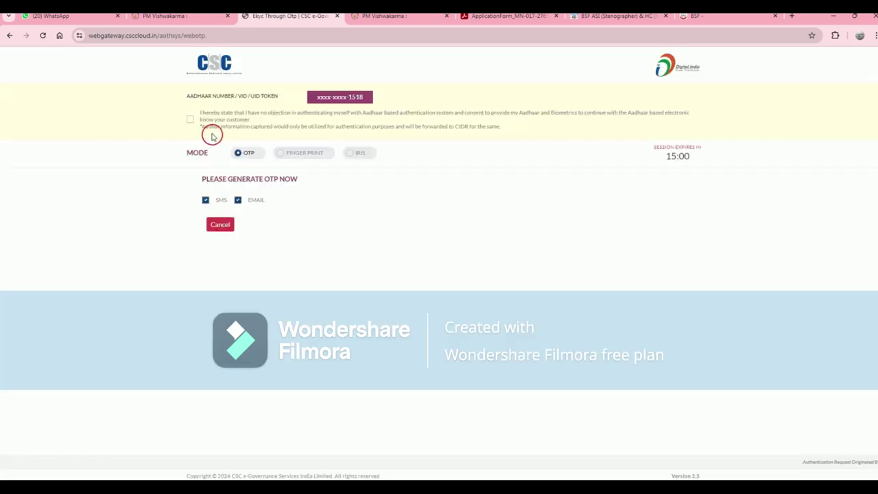
click(192, 120)
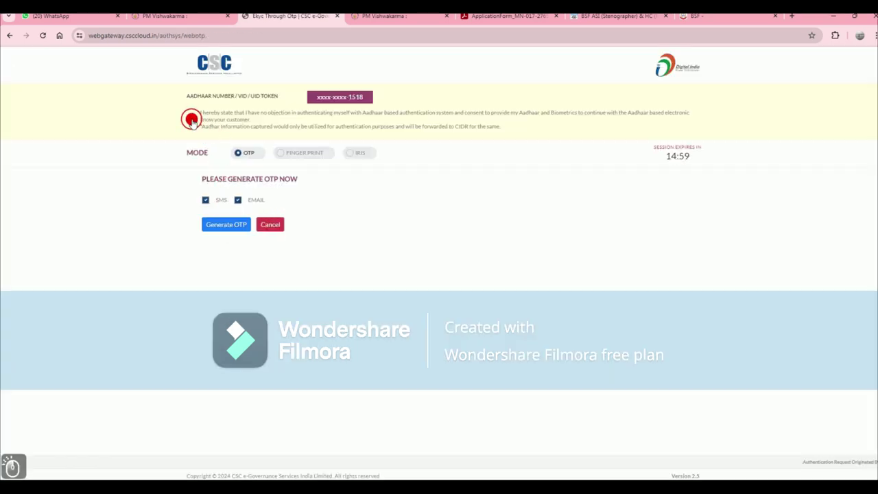
click(232, 227)
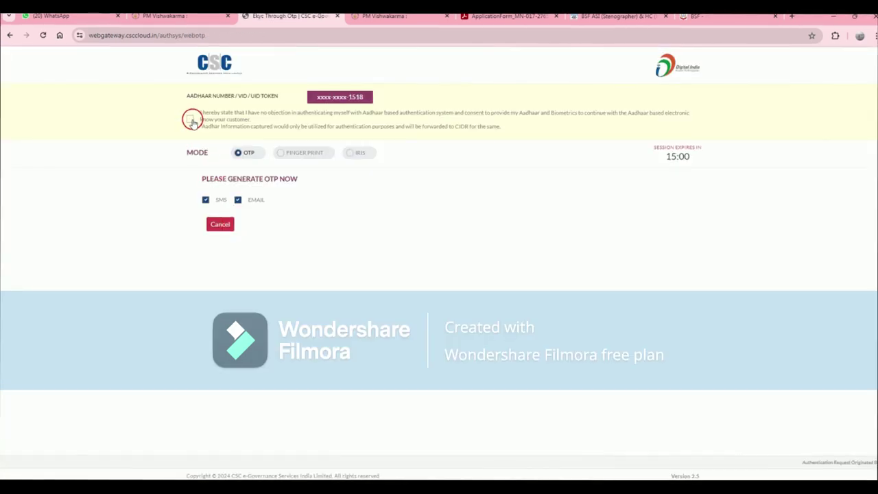
click(191, 119)
click(226, 225)
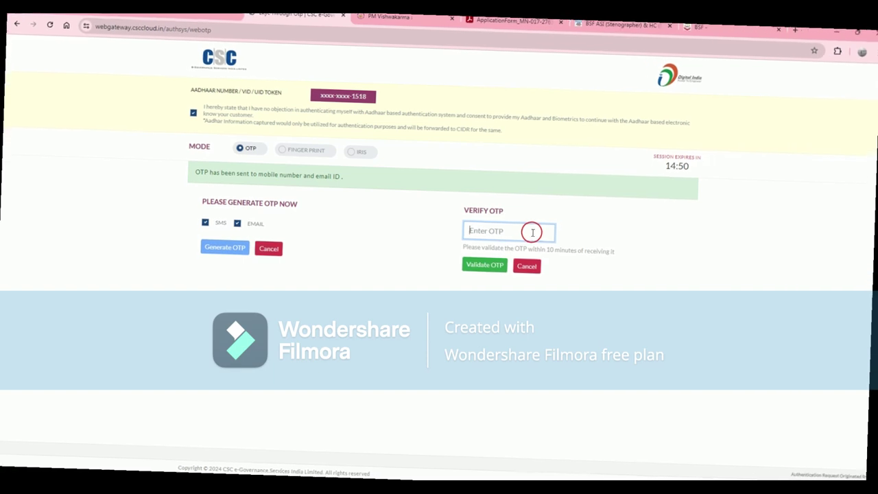
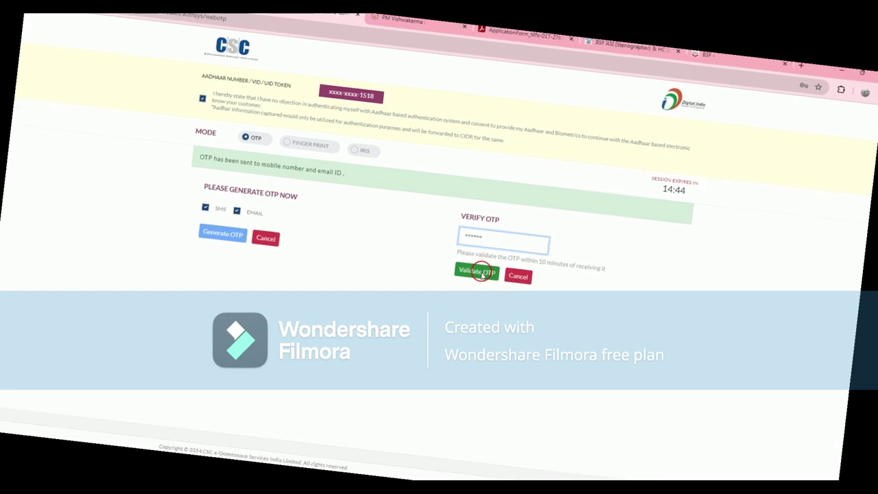
Enter the received one-time password in the Enter OTP field and submit it with Validate OTP
click(481, 273)
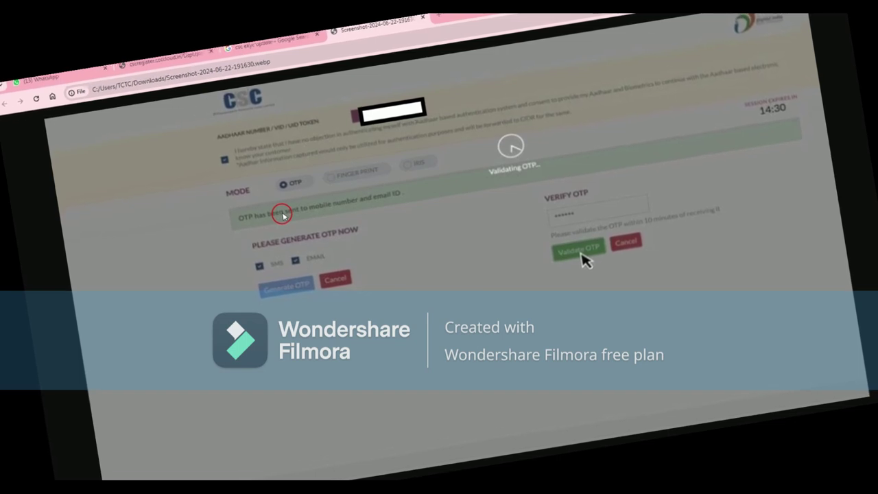
Visit the 'csc ekyc update' search results, then return to the cscregister eKYC completion page
click(578, 253)
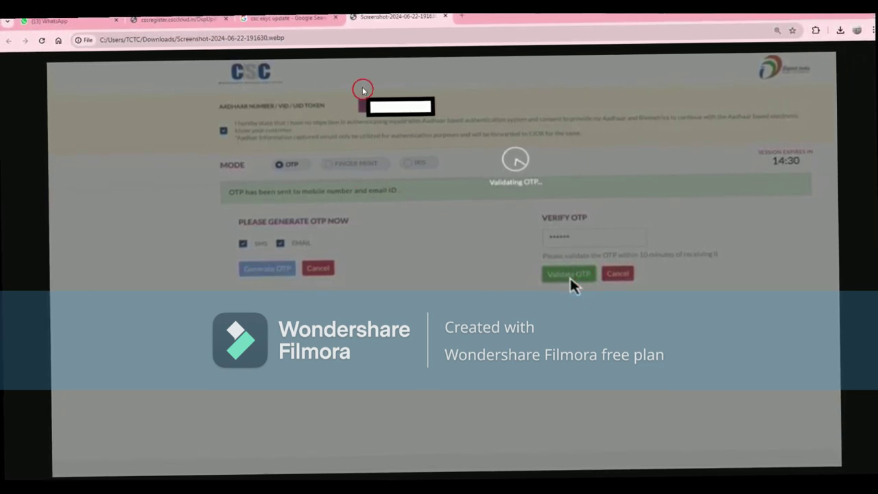
click(315, 24)
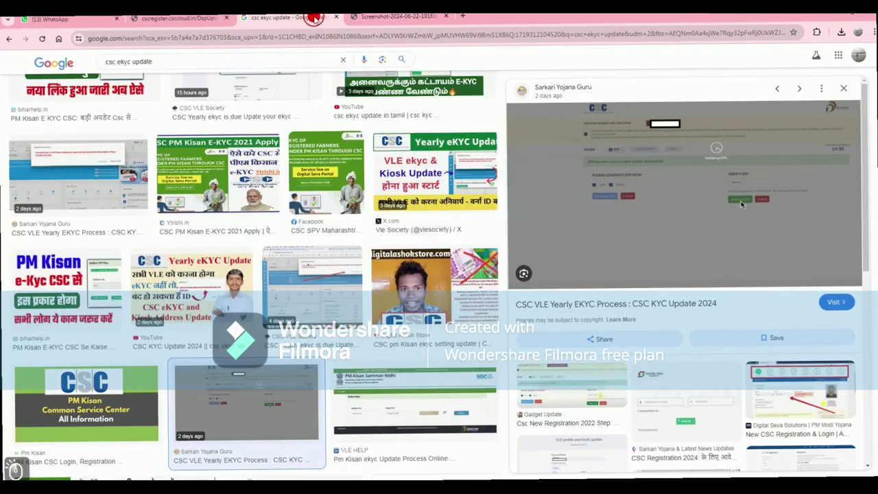
click(183, 18)
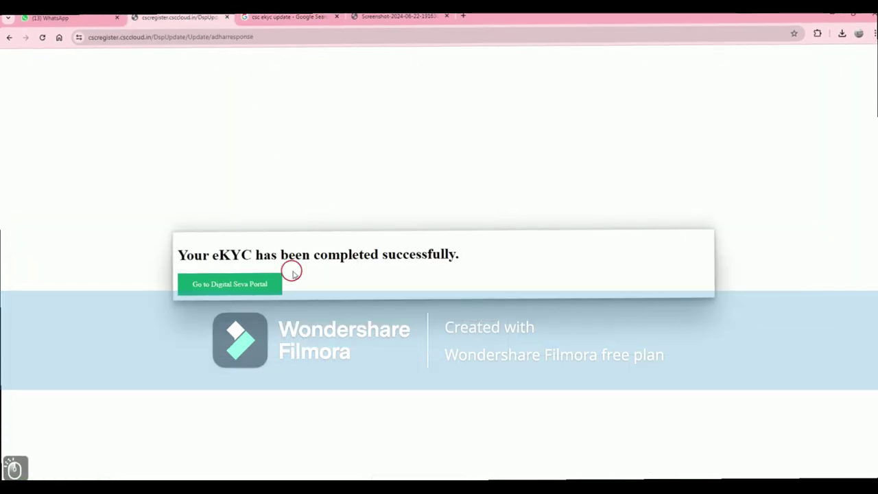
Close the 'csc ekyc update' search tab and view Screenshot-2024-06-22-191630.webp of OTP validation
click(338, 17)
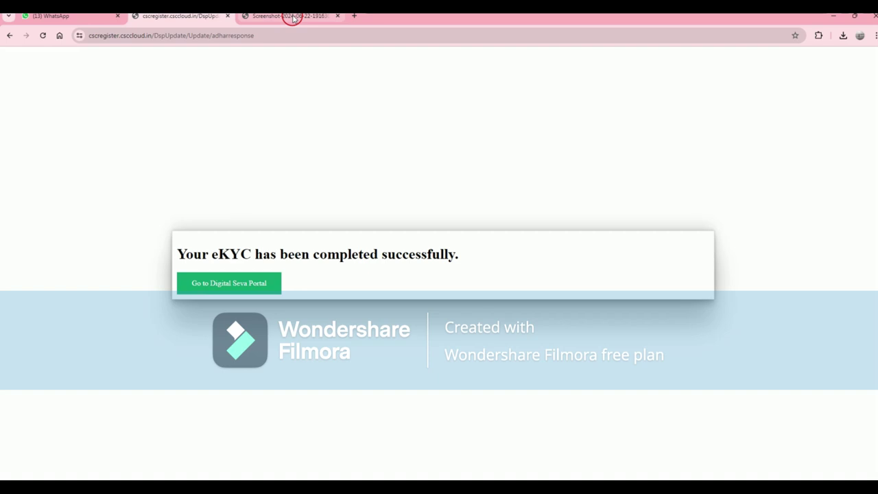
click(292, 17)
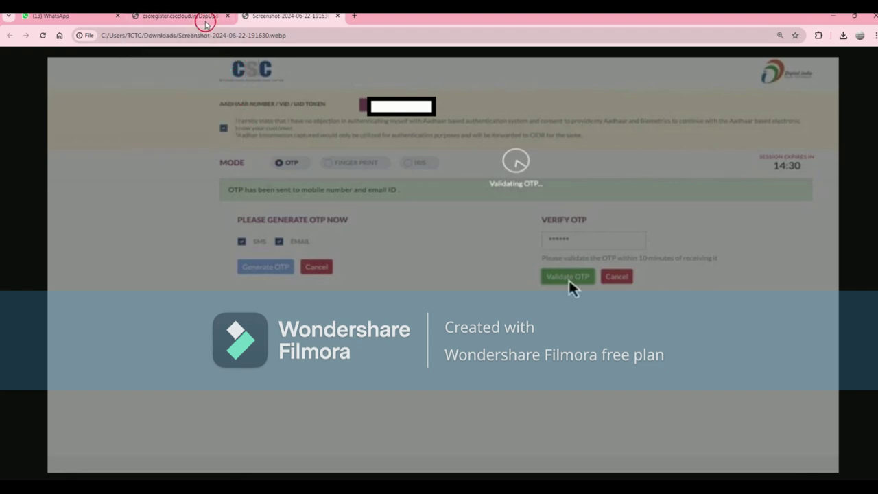
Go from the cscregister eKYC page to the Digital Seva Portal and close the TDS popup
click(205, 20)
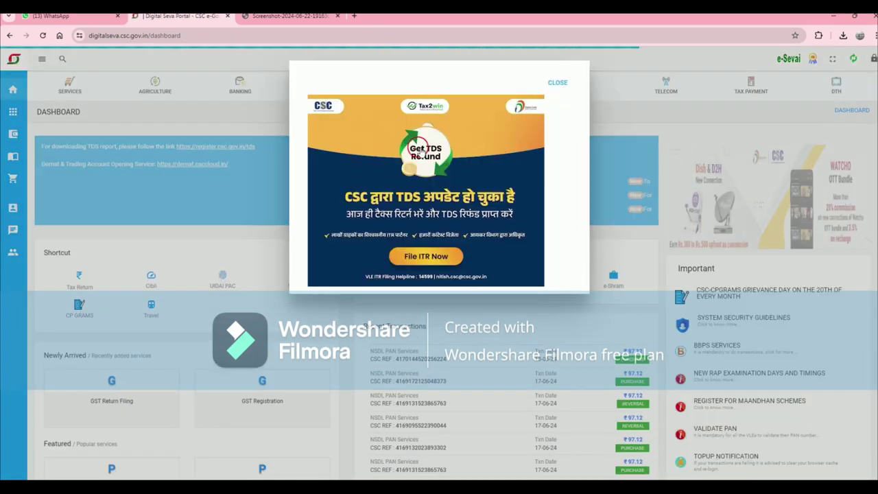
click(559, 82)
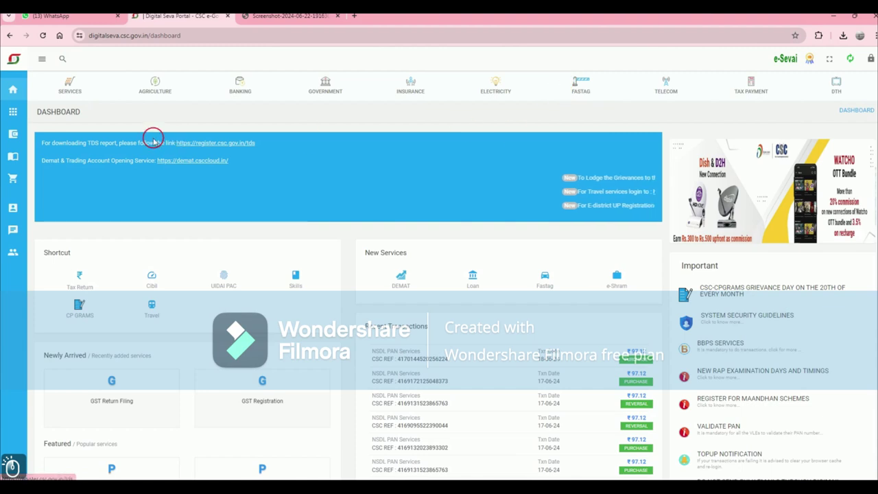